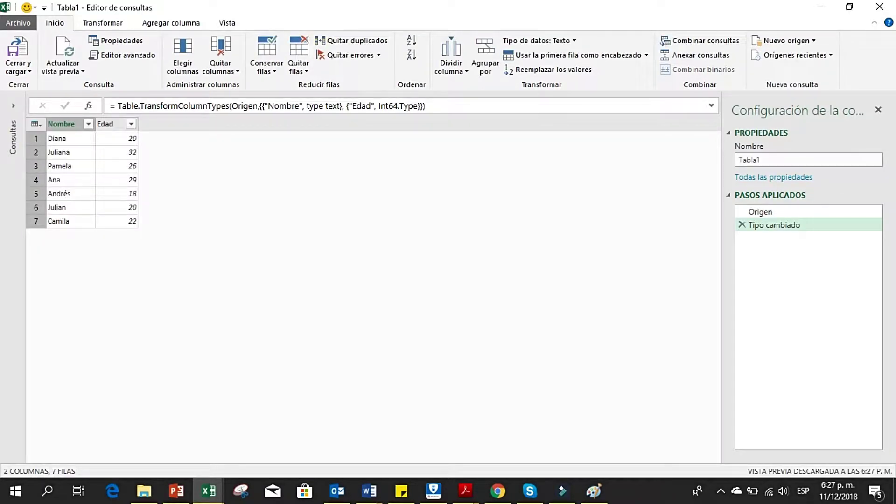
Hide the formula bar and show it again, repeating the toggle.
{"action": "left_click", "coordinate": [171, 23]}
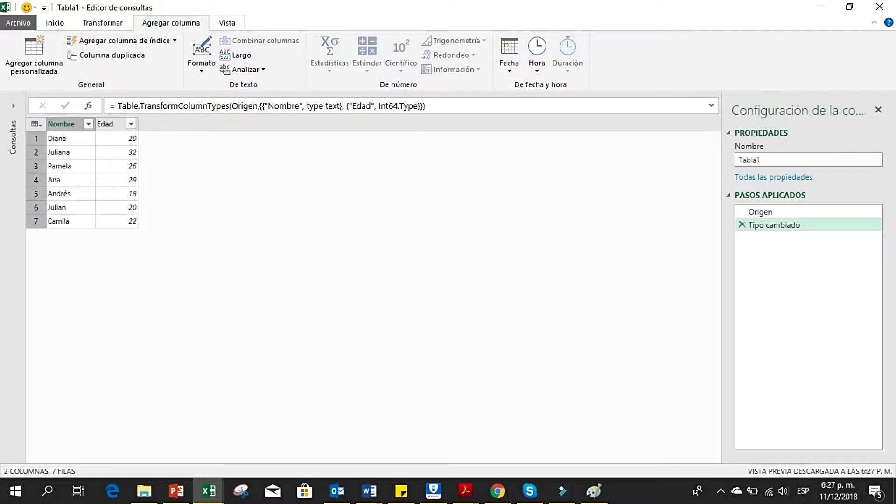
{"action": "left_click", "coordinate": [227, 23]}
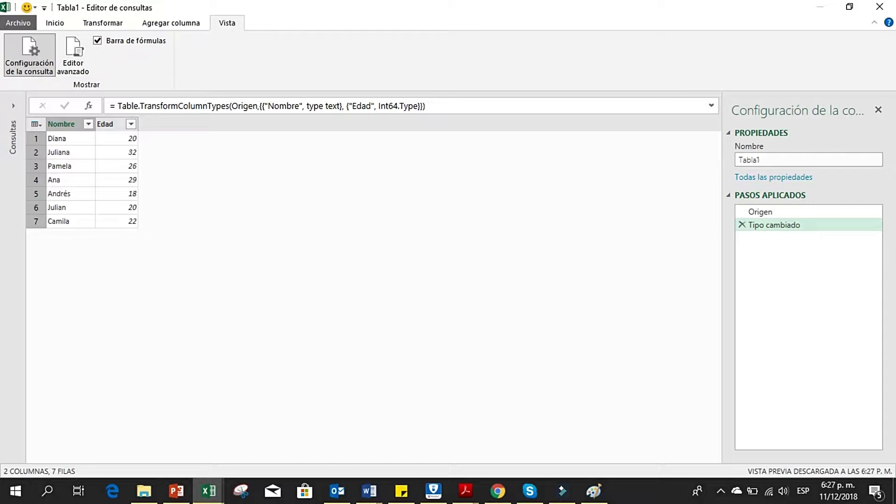
{"action": "left_click", "coordinate": [97, 41]}
{"action": "left_click", "coordinate": [98, 40]}
{"action": "left_click", "coordinate": [97, 40]}
{"action": "left_click", "coordinate": [97, 40]}
Examine the Tabla1 query's code in the Advanced Editor and close it without changes.
{"action": "left_click", "coordinate": [55, 23]}
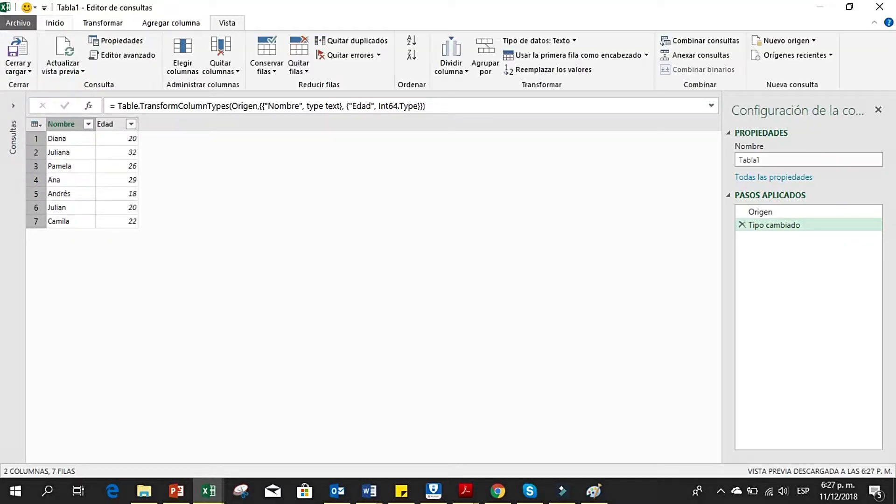
{"action": "left_click", "coordinate": [122, 55]}
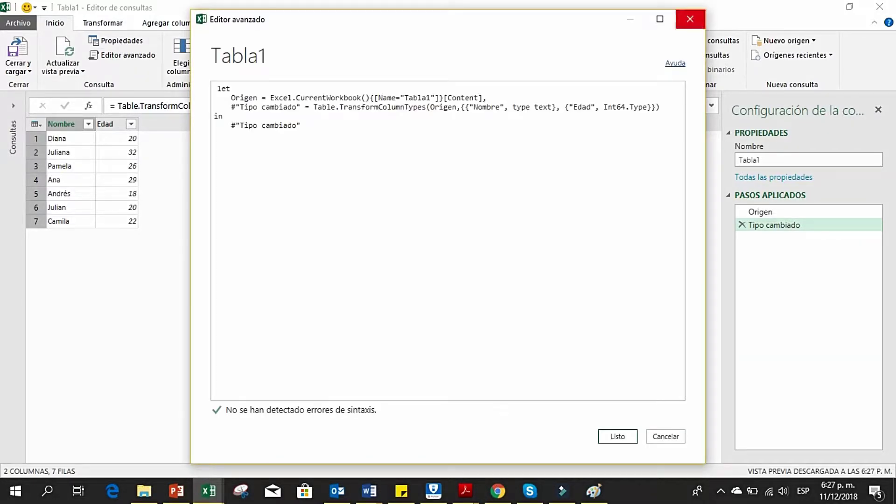
{"action": "left_click", "coordinate": [690, 18]}
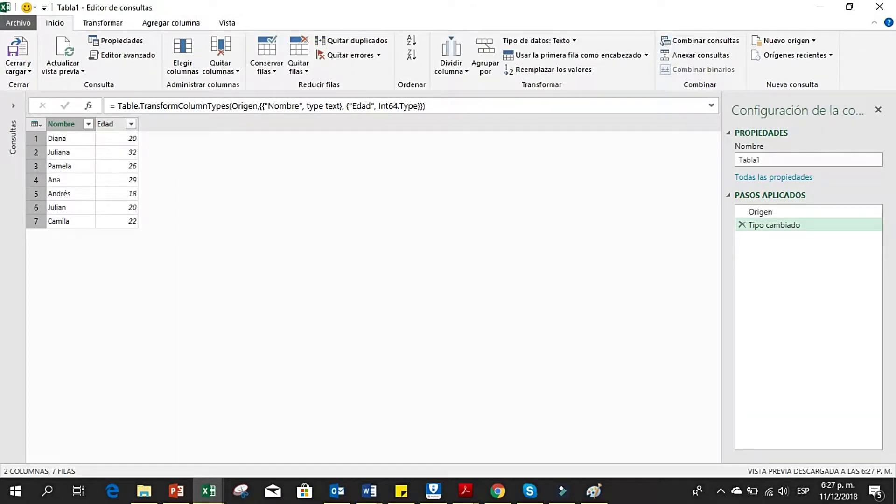
With the formula bar shown, examine the formulas behind the applied steps Origen and Tipo cambiado.
{"action": "left_click", "coordinate": [228, 23]}
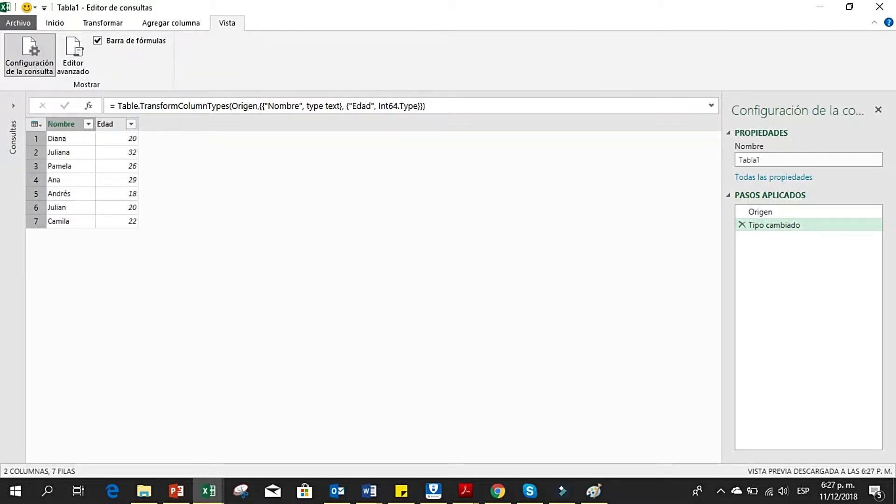
{"action": "left_click", "coordinate": [97, 41]}
{"action": "left_click", "coordinate": [97, 40]}
{"action": "left_click", "coordinate": [760, 211]}
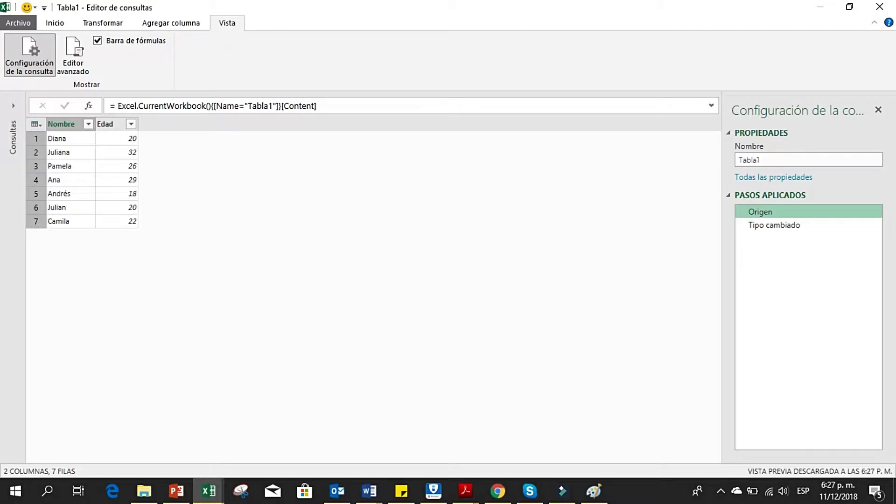
{"action": "left_click", "coordinate": [774, 224]}
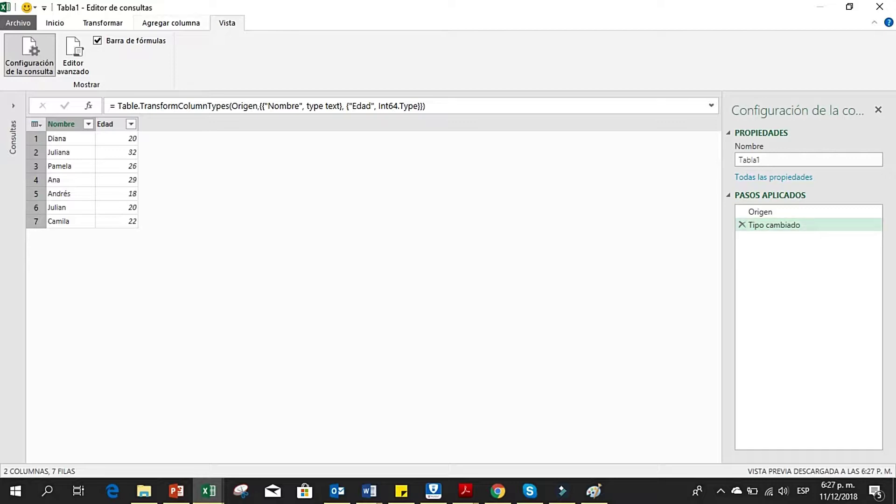
Start a custom column in the Tabla1 query and name it Categoria.
{"action": "left_click", "coordinate": [171, 22]}
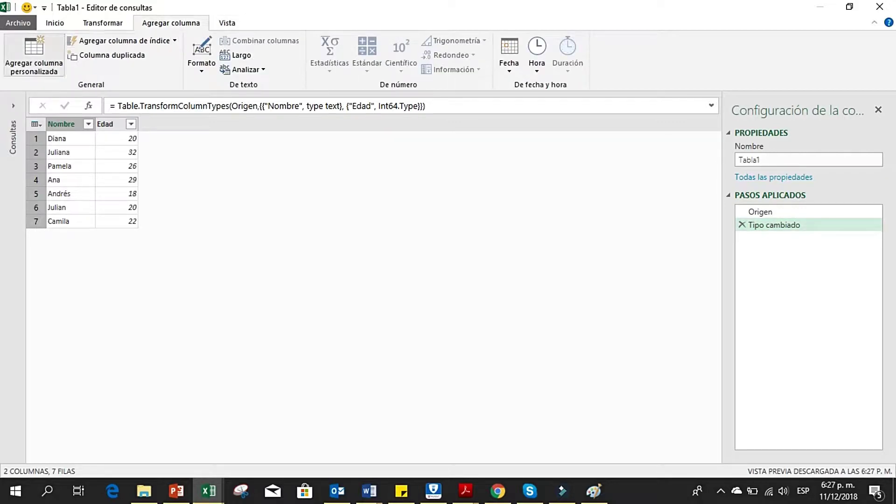
{"action": "left_click", "coordinate": [33, 56]}
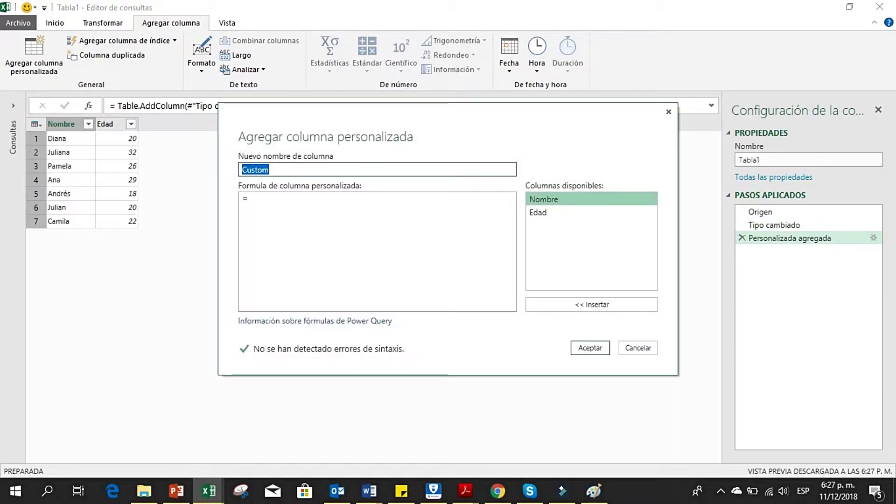
{"action": "type", "text": "Cateogi"}
{"action": "key", "text": "BackSpace"}
{"action": "key", "text": "BackSpace"}
{"action": "key", "text": "BackSpace"}
{"action": "key", "text": "BackSpace"}
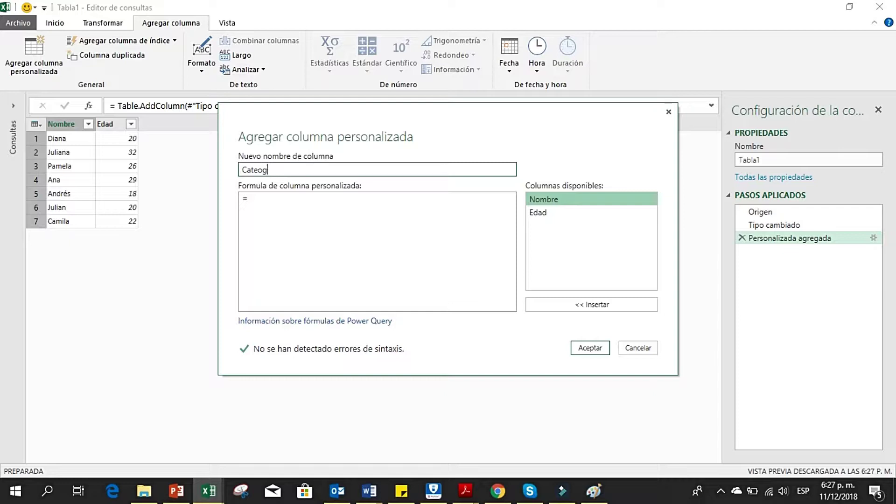
{"action": "type", "text": "egoria"}
Begin the custom column formula with the condition if [Edad] < 30, using the available Edad column.
{"action": "left_click", "coordinate": [248, 199]}
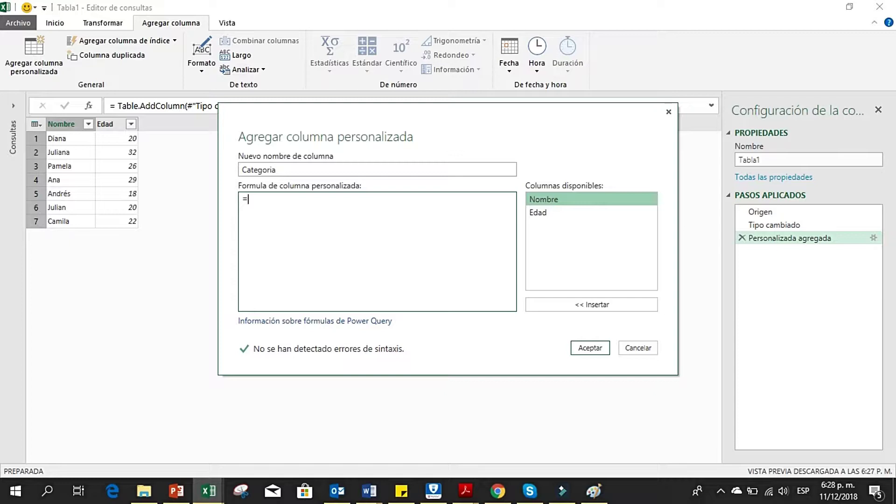
{"action": "type", "text": "if"}
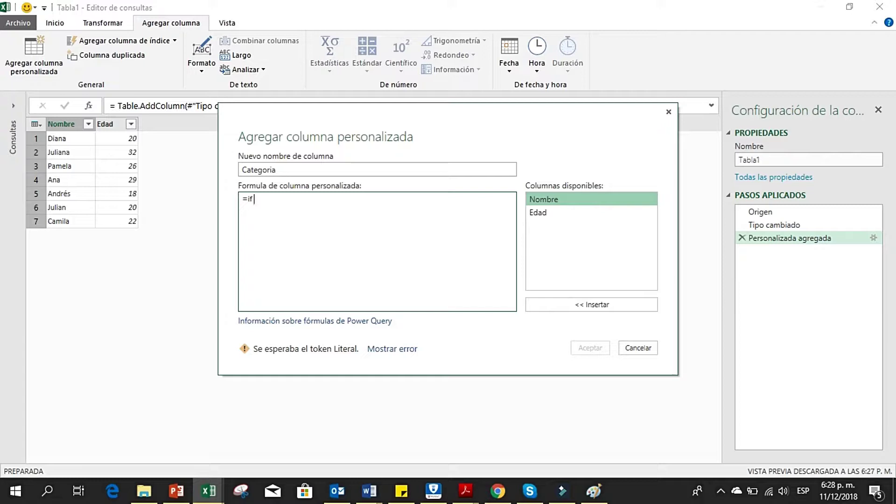
{"action": "double_click", "coordinate": [551, 213]}
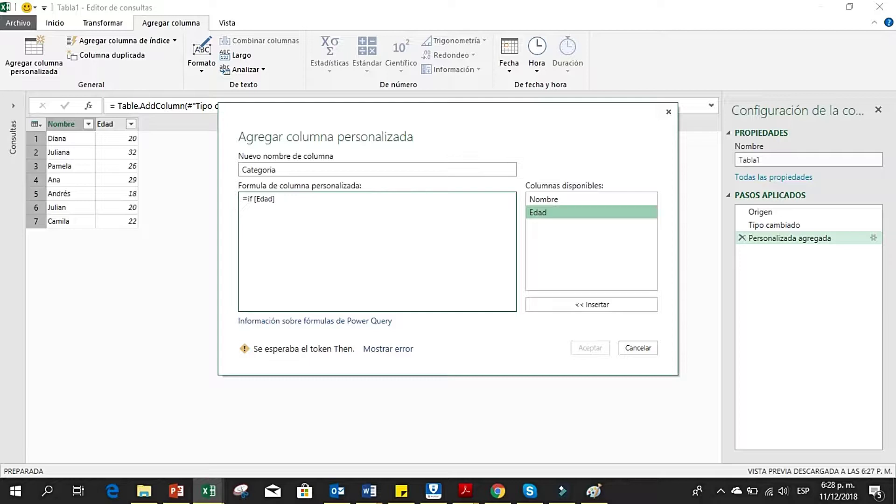
{"action": "type", "text": "<"}
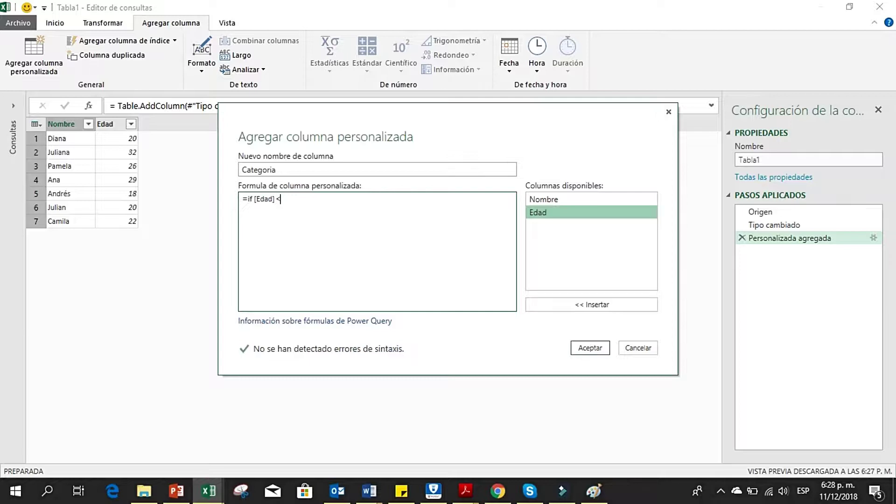
{"action": "type", "text": "30"}
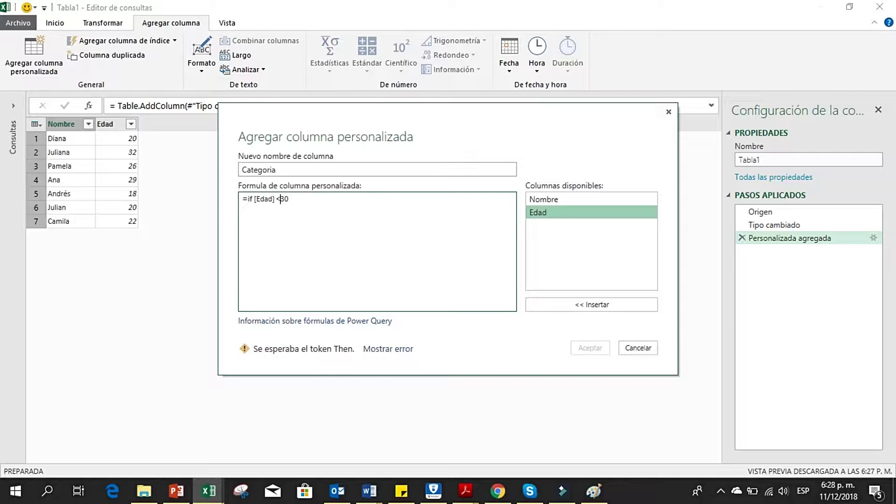
{"action": "key", "text": "Left"}
{"action": "key", "text": "Left"}
Add the result for a met condition to the formula: then "No califica".
{"action": "type", "text": "th"}
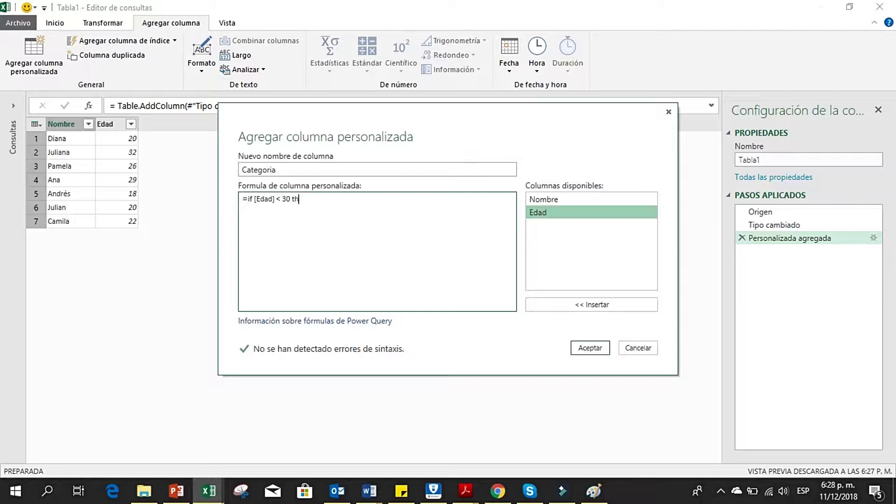
{"action": "type", "text": "en \""}
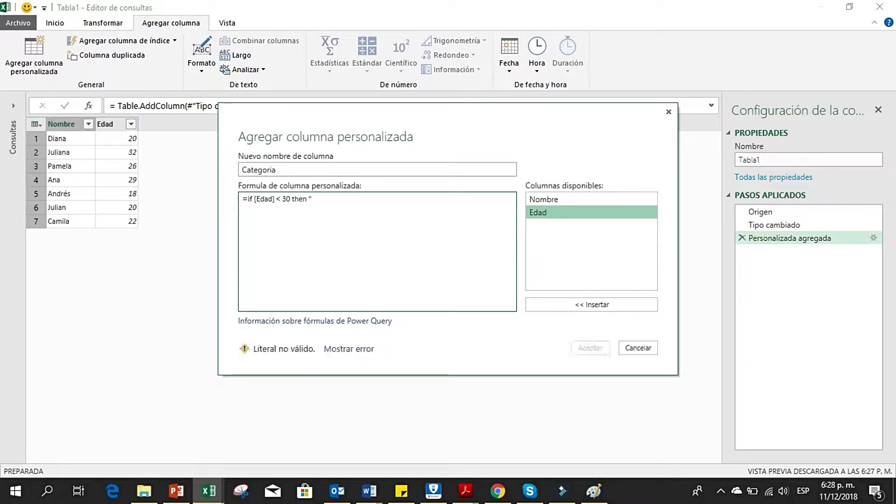
{"action": "type", "text": "No"}
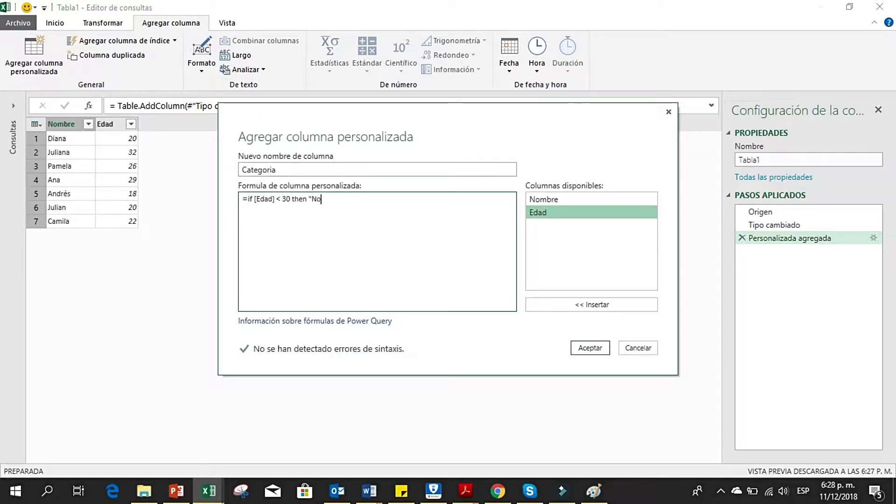
{"action": "type", "text": " califica\""}
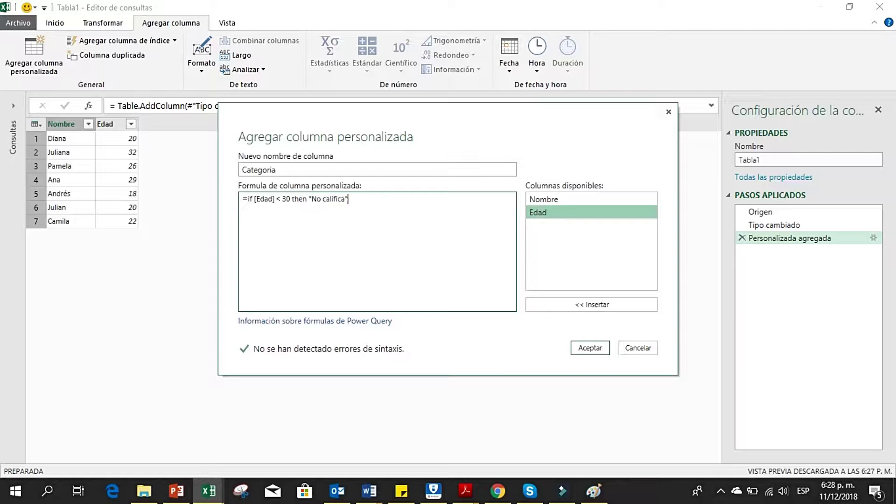
Complete the formula with else null and create the Categoria column.
{"action": "type", "text": " else"}
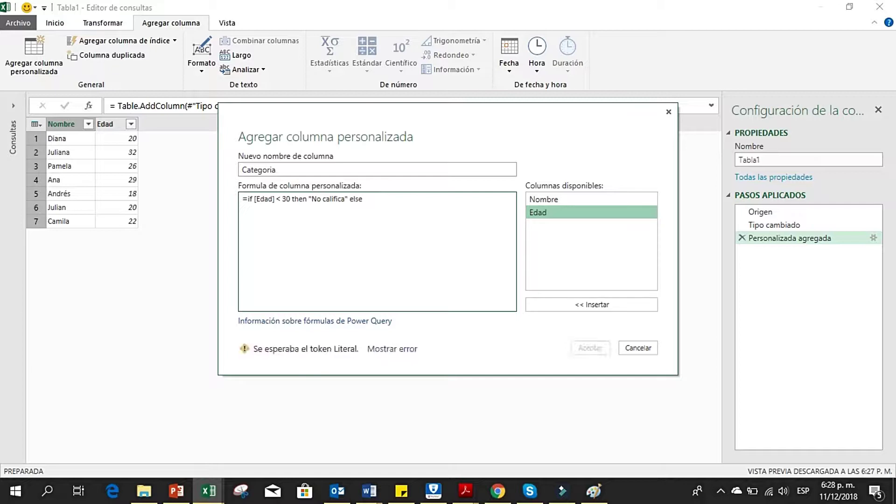
{"action": "key", "text": "shift+Left"}
{"action": "key", "text": "shift+Left"}
{"action": "key", "text": "End"}
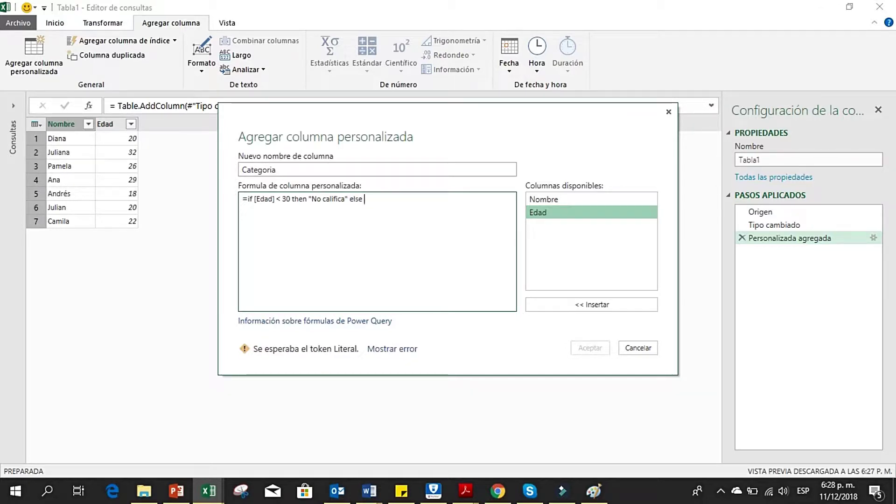
{"action": "type", "text": "null"}
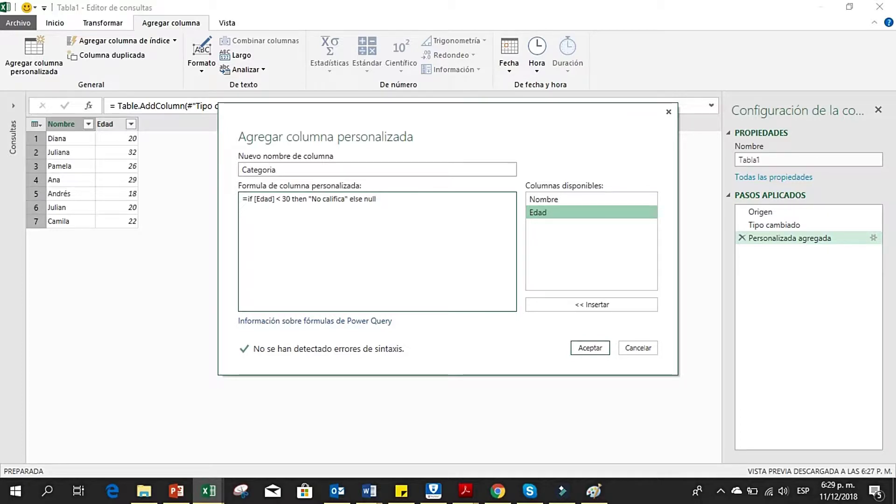
{"action": "key", "text": "shift+Left"}
{"action": "key", "text": "shift+Left"}
{"action": "key", "text": "shift+Left"}
{"action": "key", "text": "shift+Left"}
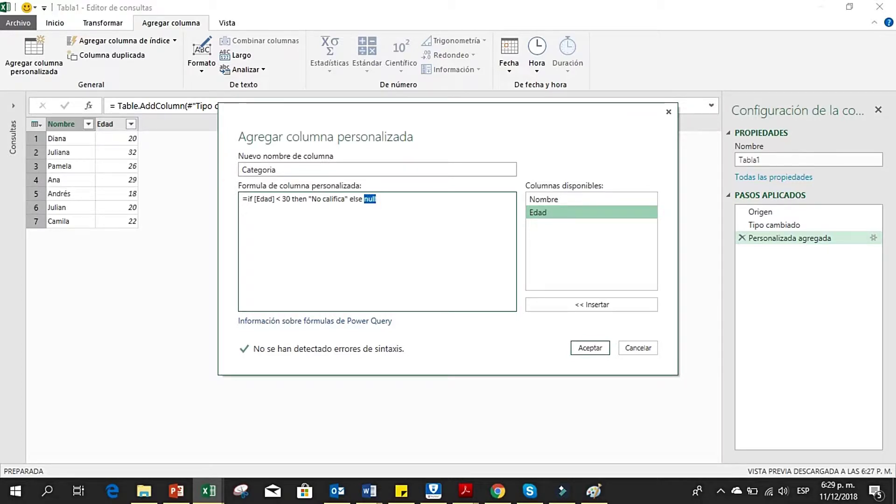
{"action": "key", "text": "Right"}
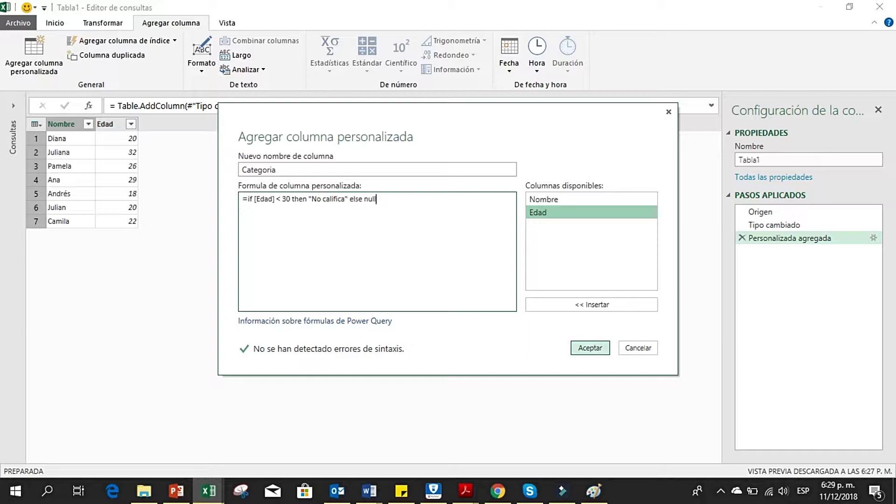
{"action": "left_click", "coordinate": [590, 348]}
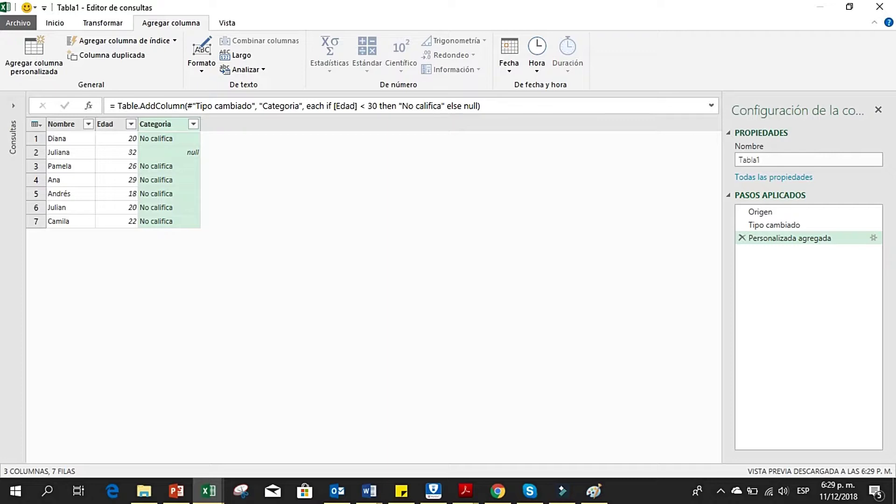
Compare the formulas of the applied steps Tipo cambiado and Personalizada agregada.
{"action": "left_click", "coordinate": [226, 22]}
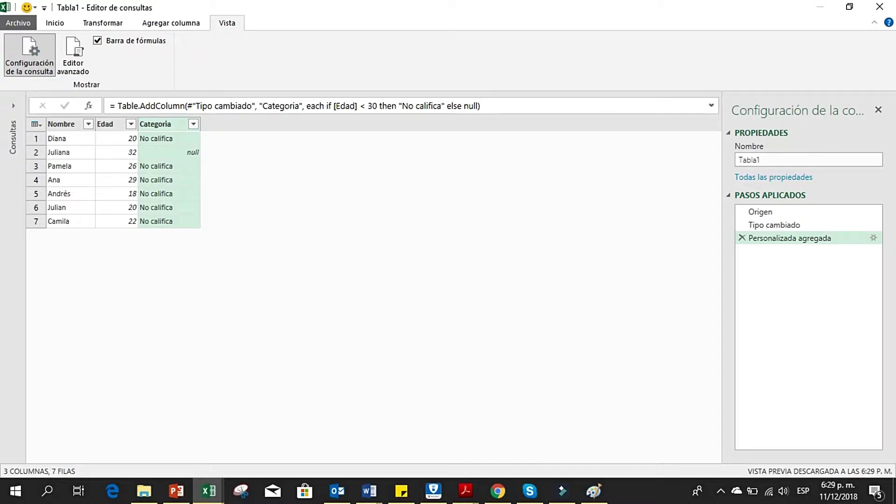
{"action": "left_click", "coordinate": [774, 225]}
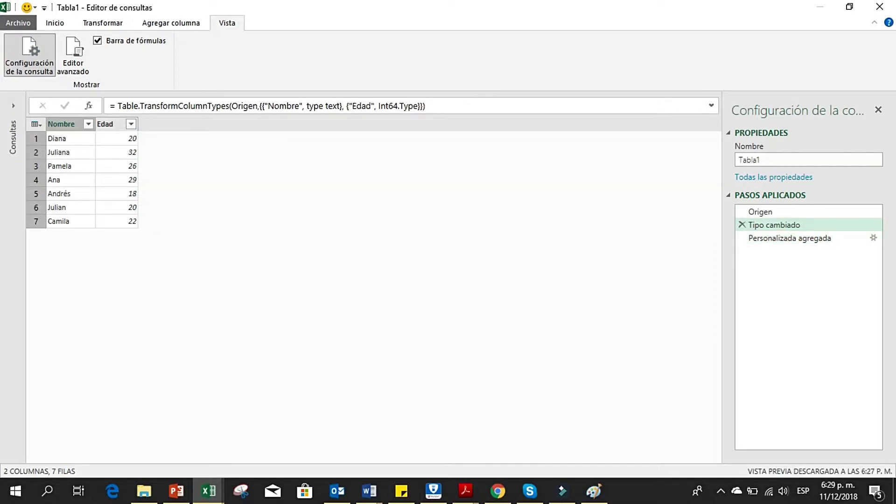
{"action": "left_click", "coordinate": [789, 238]}
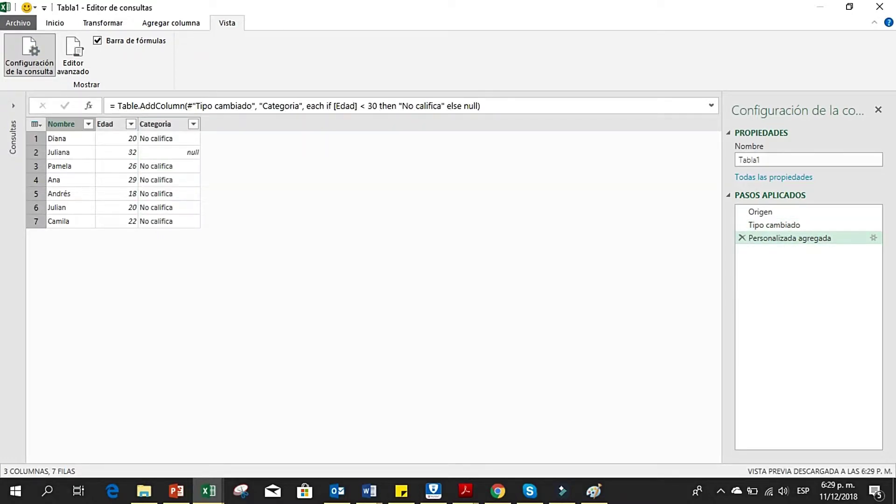
Set the age threshold in the Categoria column's formula to 20 and apply it.
{"action": "left_click", "coordinate": [364, 106]}
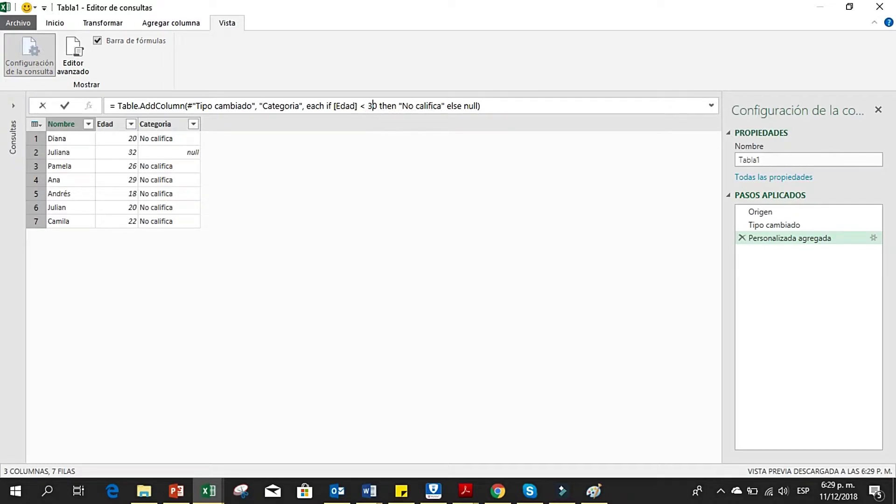
{"action": "key", "text": "BackSpace"}
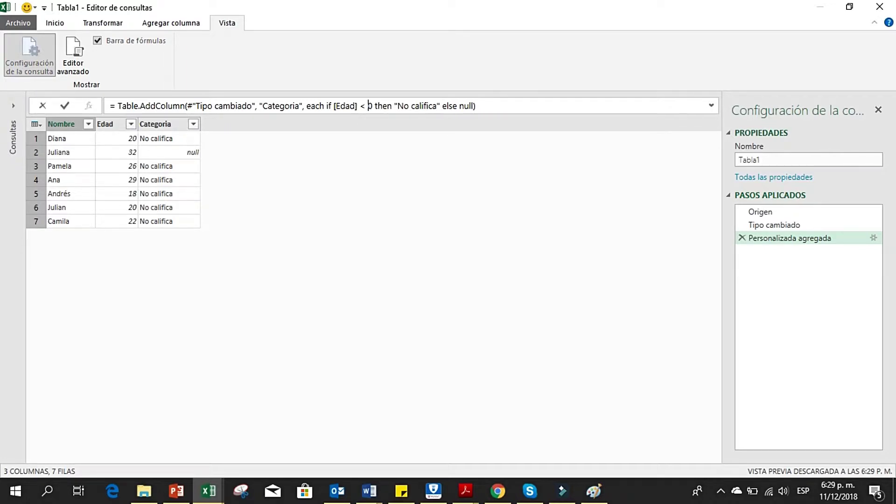
{"action": "type", "text": "2"}
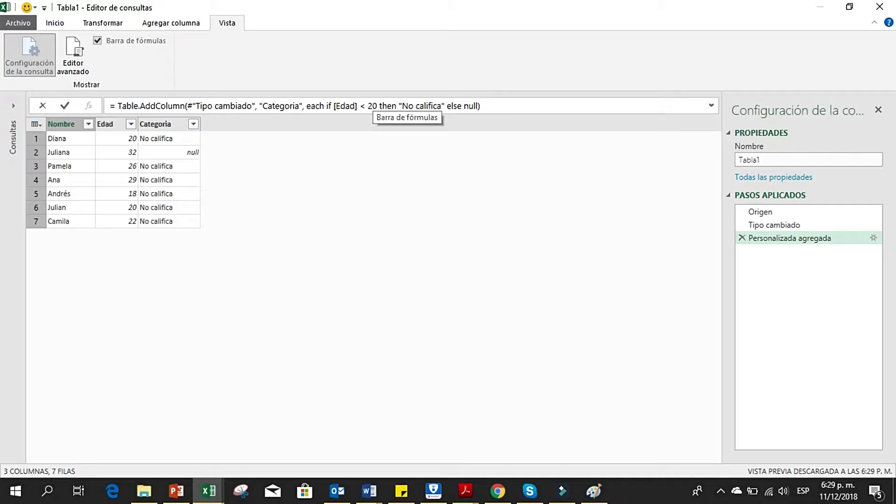
{"action": "key", "text": "Return"}
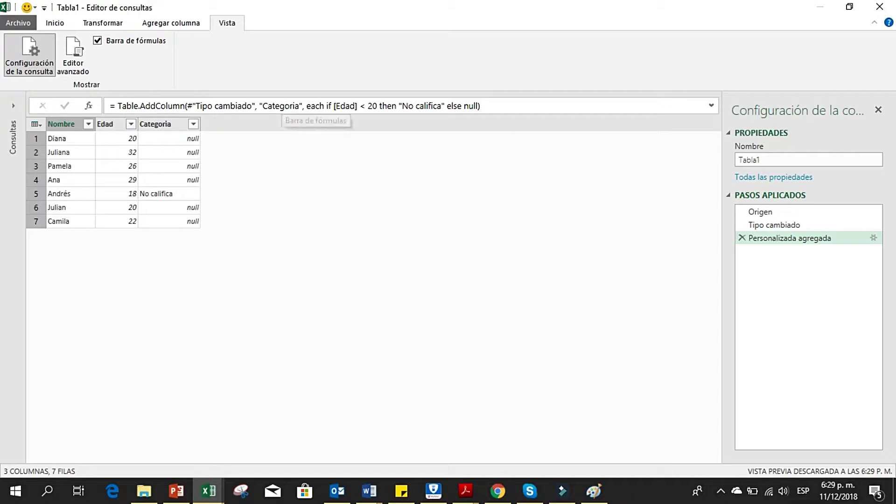
Change the age comparison in the Categoria column's formula to greater than (>) and apply it.
{"action": "left_click", "coordinate": [365, 106]}
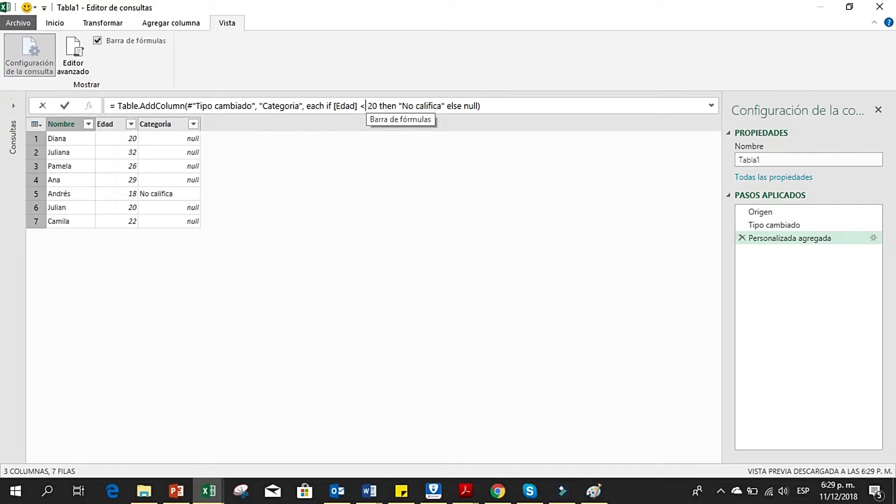
{"action": "key", "text": "BackSpace"}
{"action": "type", "text": ">"}
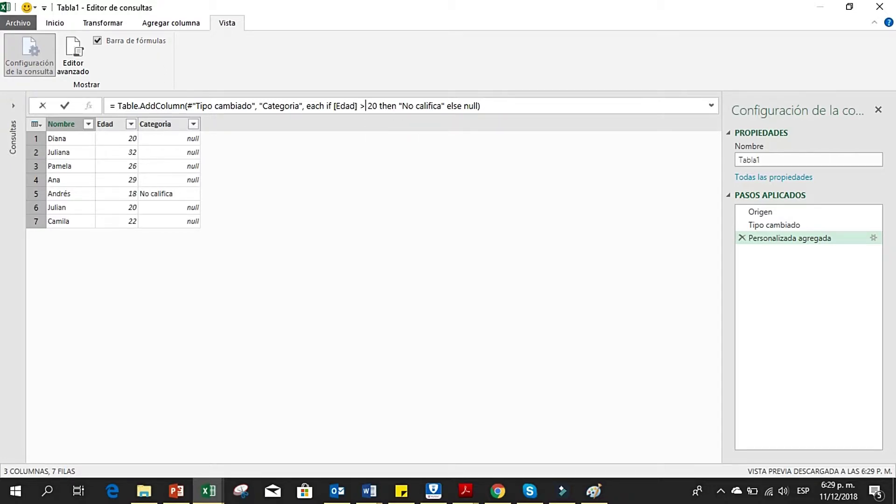
{"action": "left_click", "coordinate": [481, 106]}
{"action": "key", "text": "Return"}
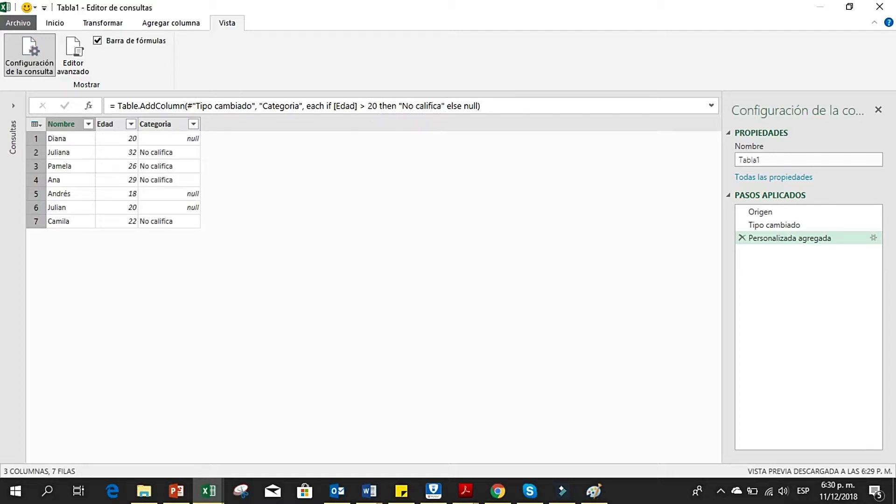
Replace the null else result in the Categoria formula with "Aprobado" and apply it.
{"action": "double_click", "coordinate": [471, 106]}
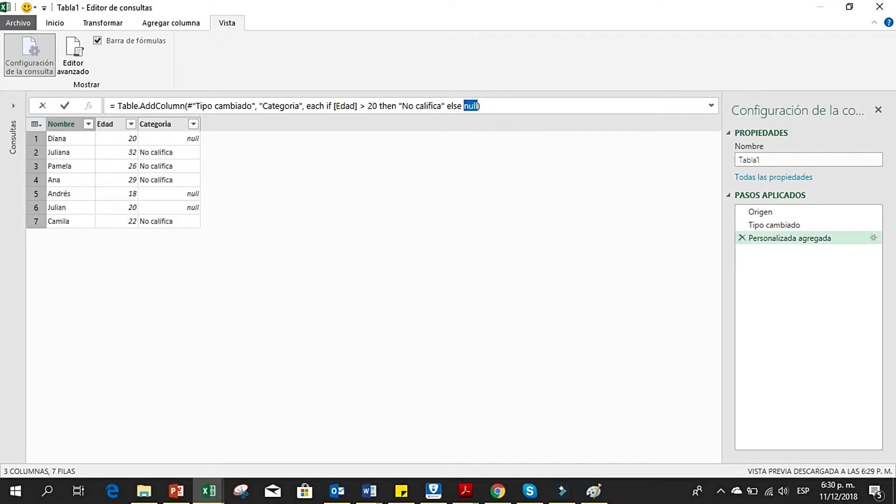
{"action": "type", "text": "\" else \"Aprobado"}
{"action": "key", "text": "Return"}
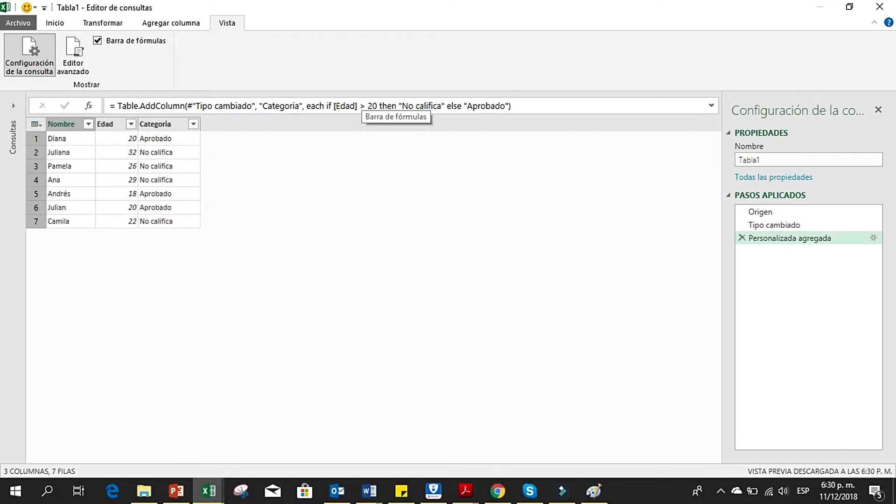
Change the formula's age comparison to >=, apply it, and check the fifth row's category against the else value.
{"action": "left_click", "coordinate": [364, 106]}
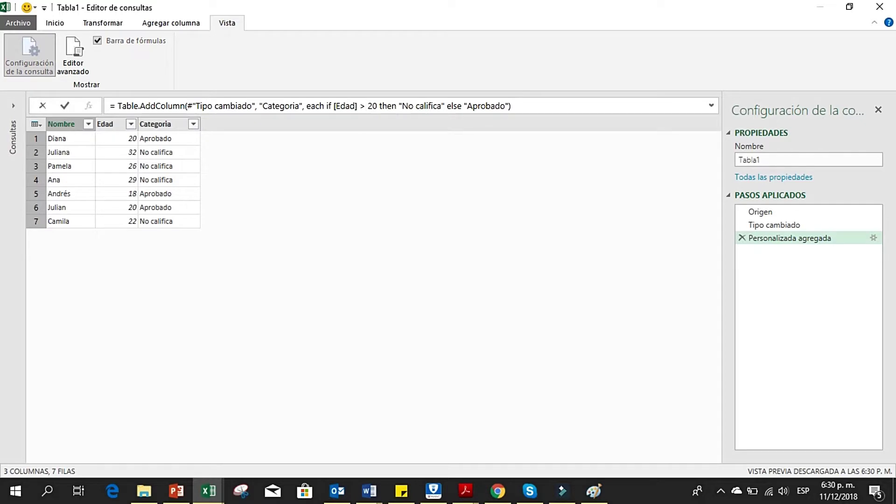
{"action": "type", "text": "="}
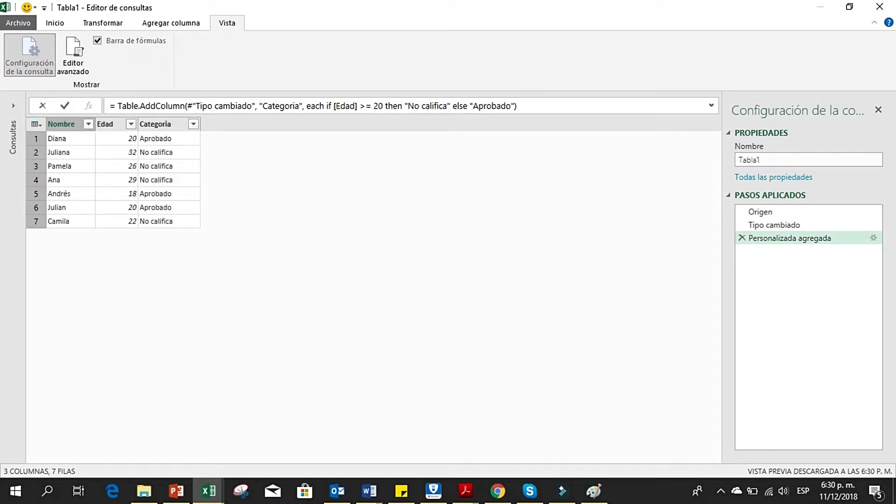
{"action": "left_click", "coordinate": [517, 106]}
{"action": "key", "text": "Return"}
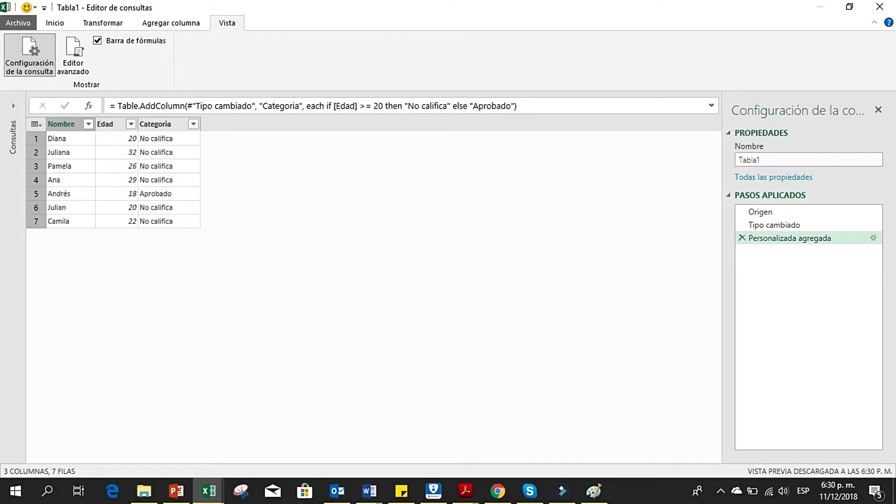
{"action": "left_click", "coordinate": [169, 194]}
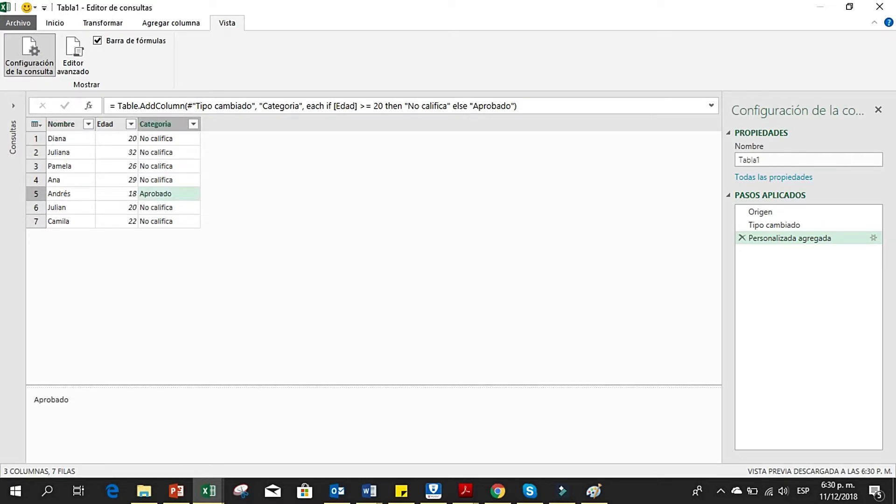
{"action": "double_click", "coordinate": [491, 106]}
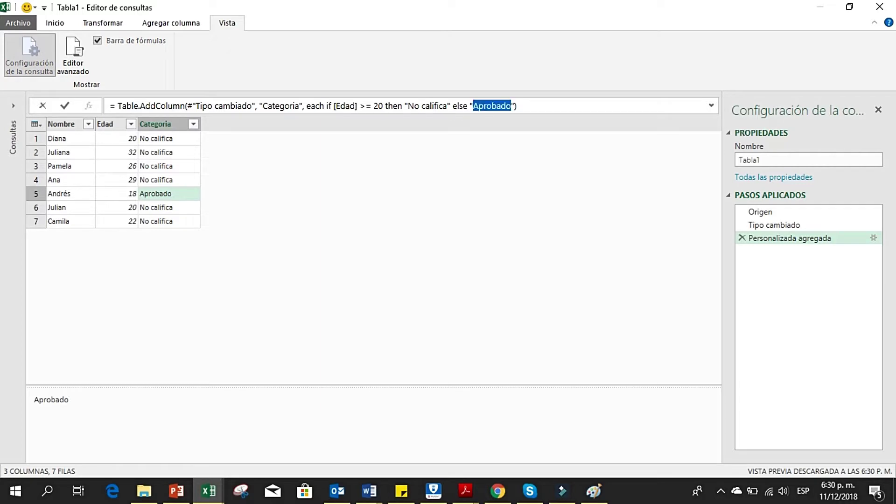
{"action": "key", "text": "Escape"}
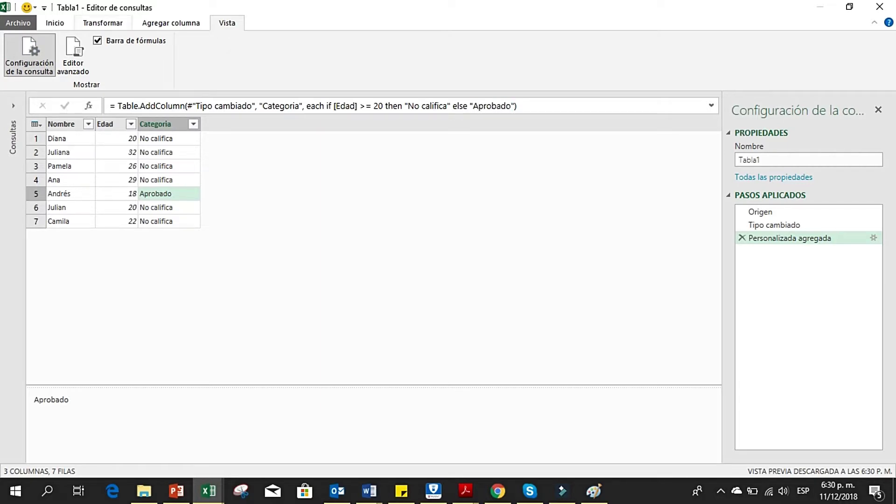
Set the age threshold in the Personalizada agregada step to 28 through the query's advanced editor and apply it.
{"action": "left_click", "coordinate": [55, 23]}
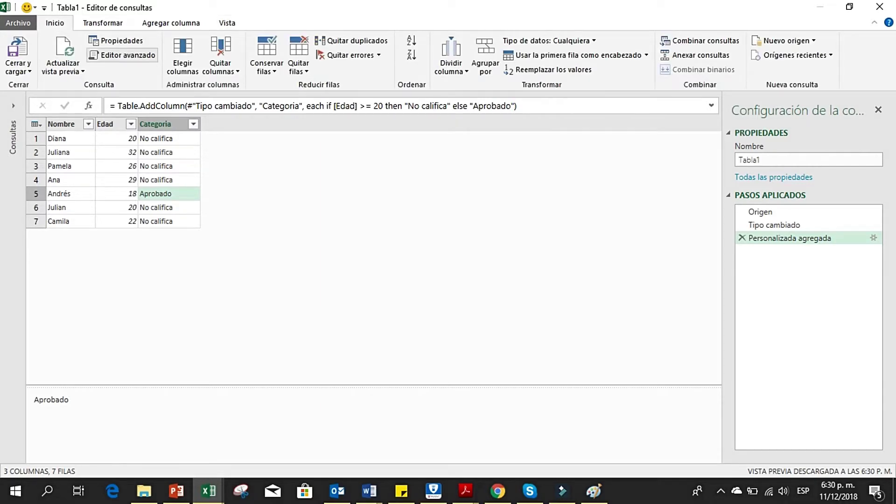
{"action": "left_click", "coordinate": [122, 55]}
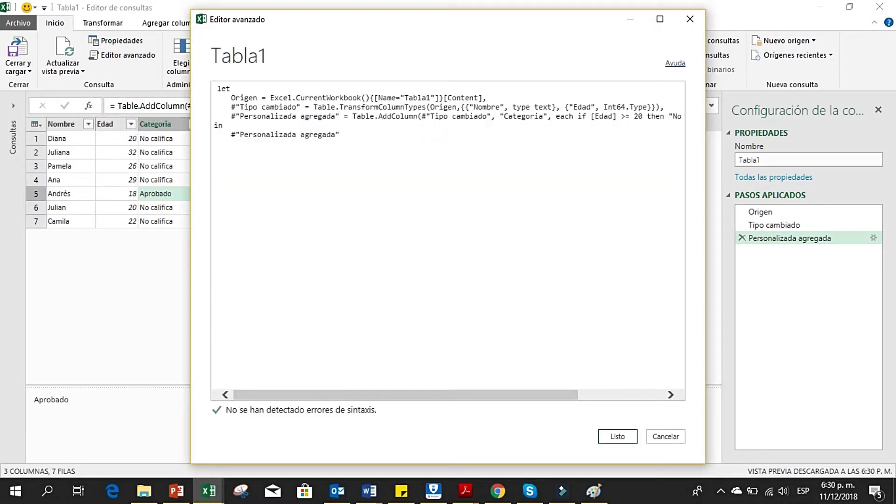
{"action": "left_click_drag", "start_coordinate": [706, 237], "coordinate": [895, 237]}
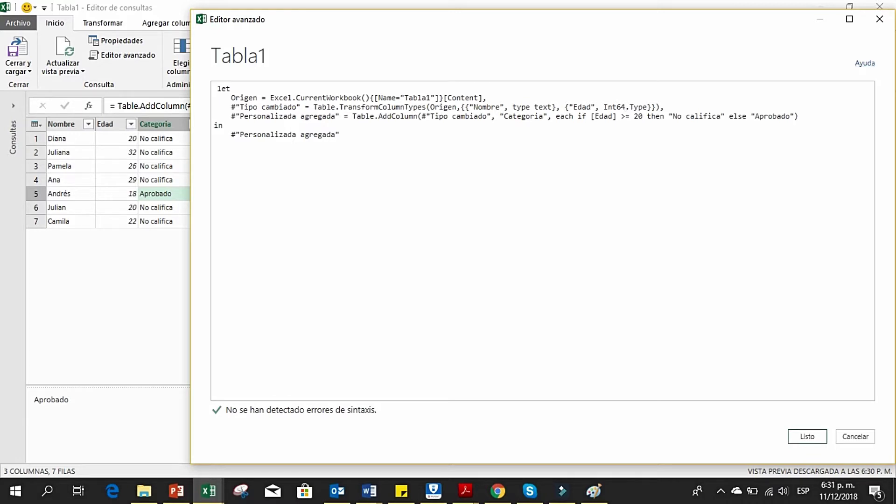
{"action": "double_click", "coordinate": [637, 116]}
{"action": "type", "text": "2"}
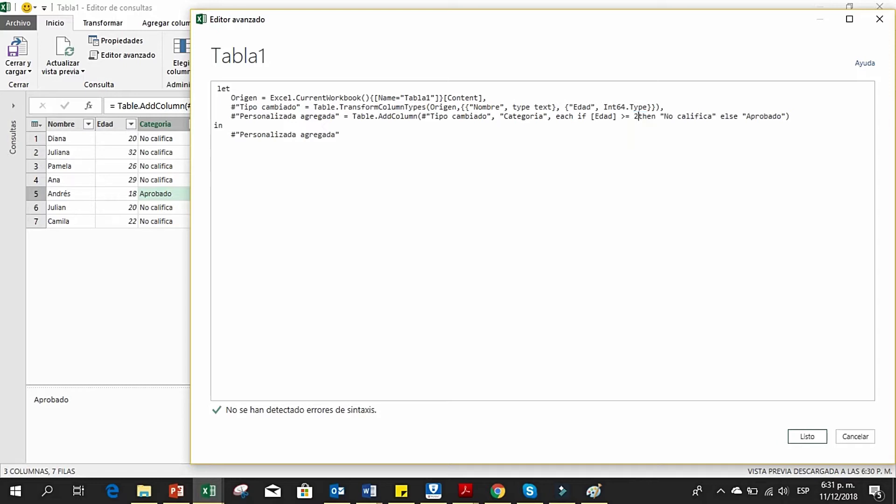
{"action": "type", "text": "8"}
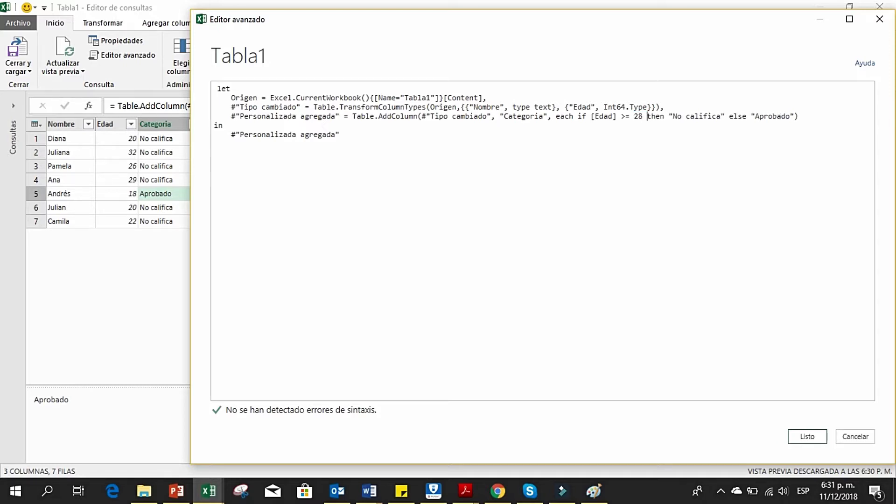
{"action": "left_click", "coordinate": [807, 437]}
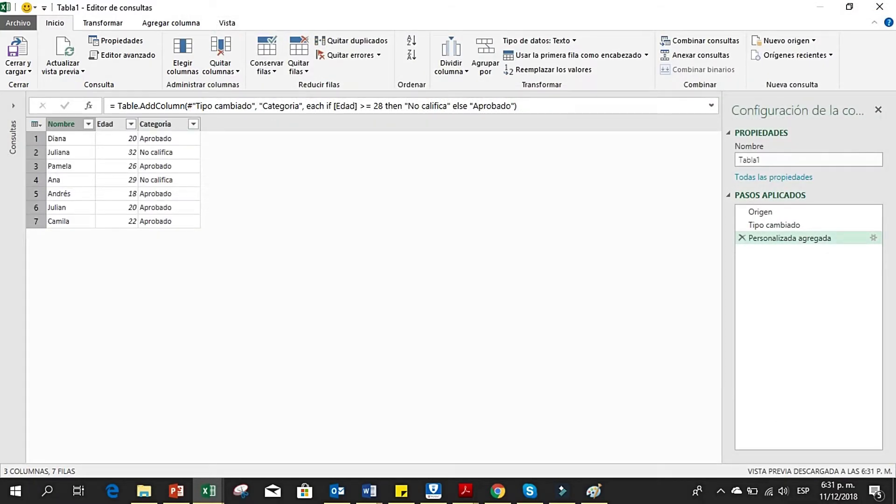
{"action": "left_click", "coordinate": [393, 105]}
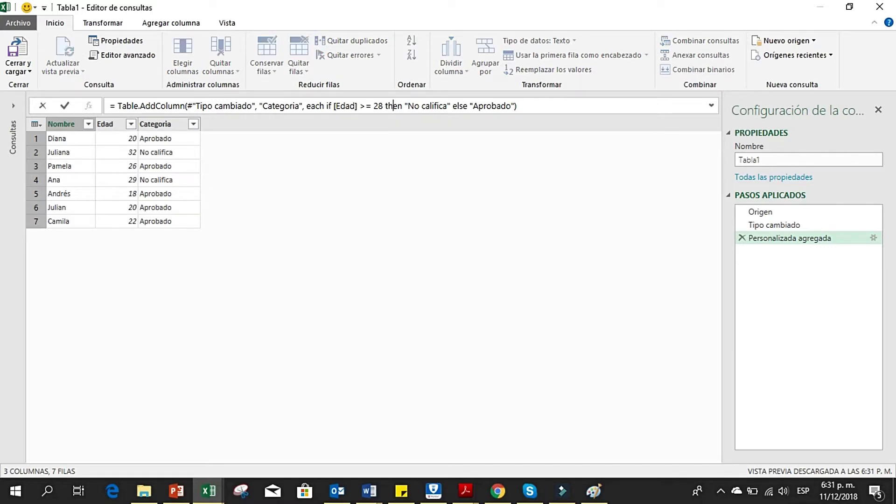
{"action": "key", "text": "Escape"}
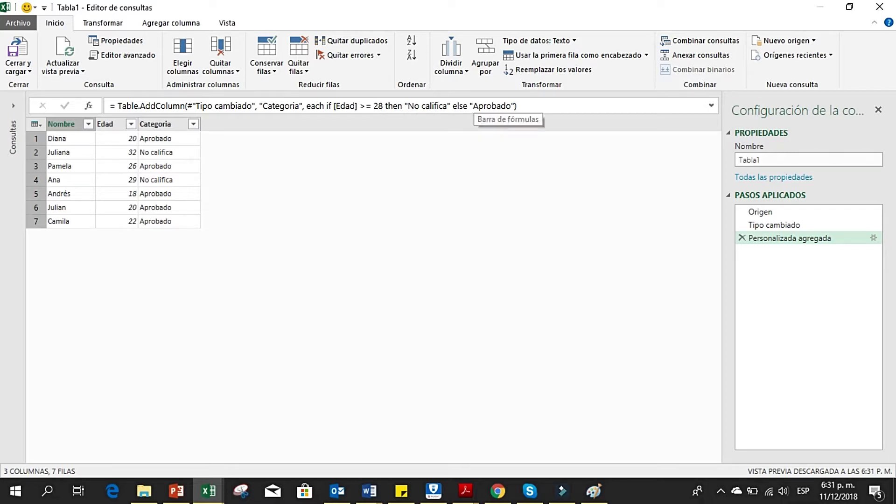
Replace the "Aprobado" else result in the Categoria formula with the column reference [Nombre] and apply it.
{"action": "left_click", "coordinate": [473, 106]}
{"action": "left_click_drag", "start_coordinate": [470, 106], "coordinate": [515, 106]}
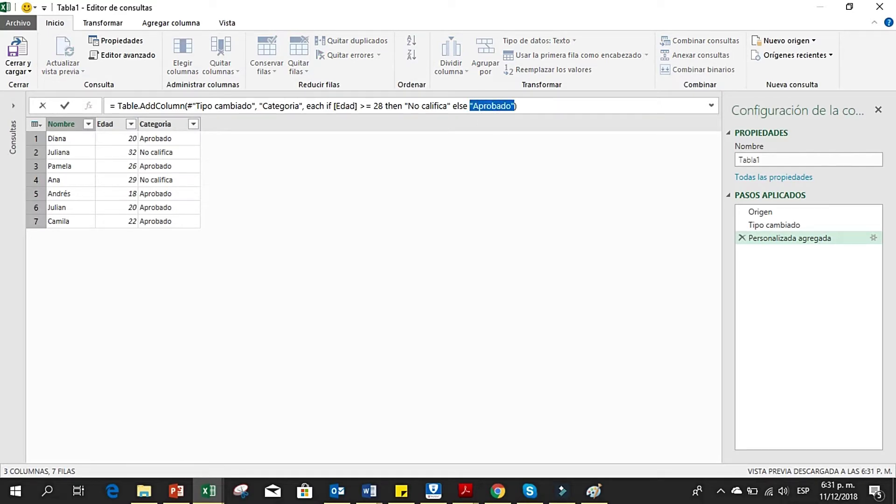
{"action": "key", "text": "BackSpace"}
{"action": "type", "text": "[]"}
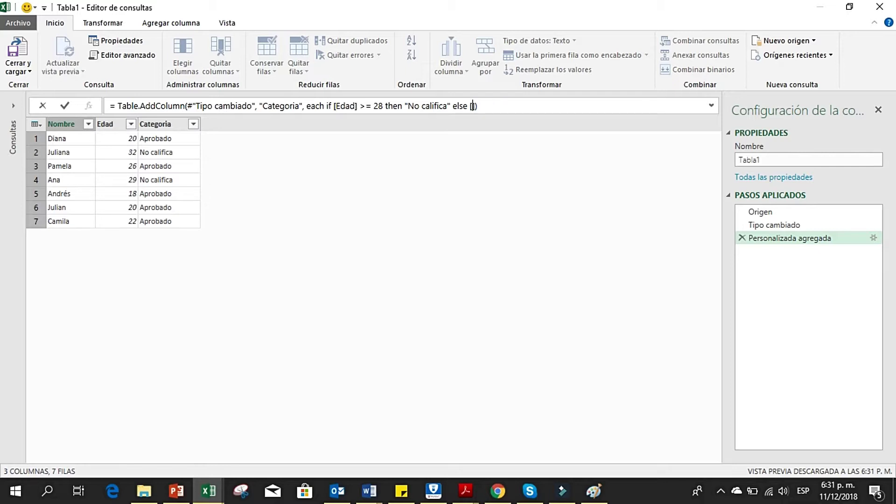
{"action": "type", "text": "Nombre"}
{"action": "key", "text": "Left"}
{"action": "key", "text": "Left"}
{"action": "key", "text": "Left"}
{"action": "key", "text": "Left"}
{"action": "key", "text": "Left"}
{"action": "key", "text": "Left"}
{"action": "key", "text": "Left"}
{"action": "key", "text": "Return"}
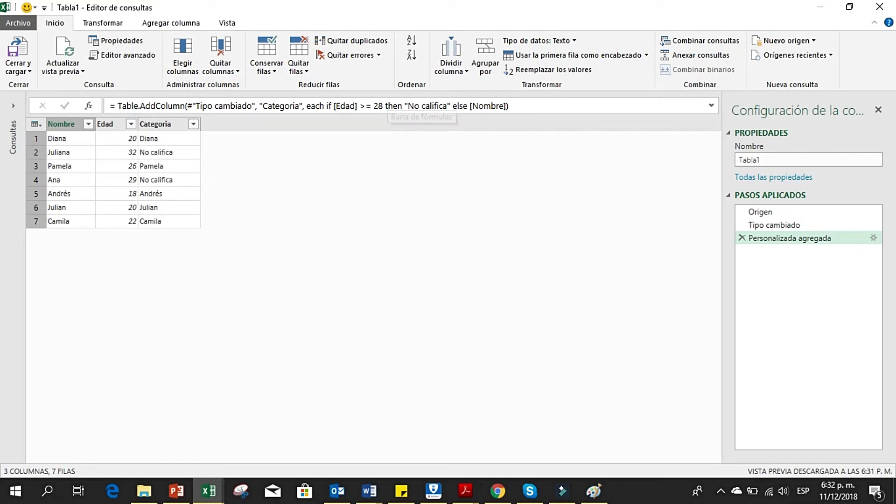
Compare the Categoria values with the Nombre values row by row.
{"action": "left_click", "coordinate": [169, 138]}
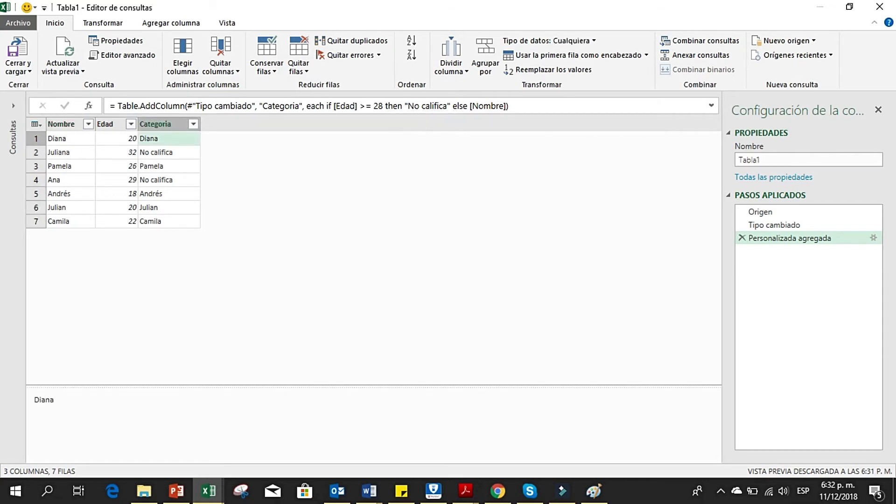
{"action": "left_click", "coordinate": [70, 139]}
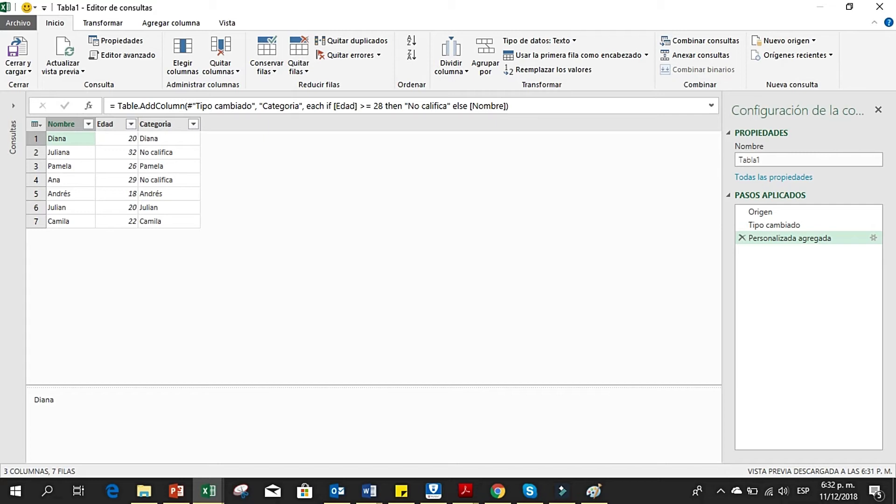
{"action": "left_click", "coordinate": [169, 166]}
{"action": "left_click", "coordinate": [70, 166]}
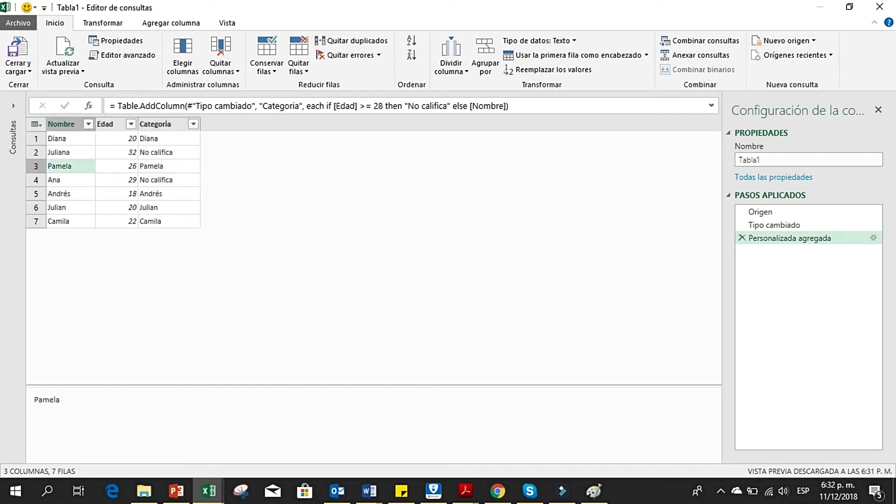
{"action": "left_click", "coordinate": [169, 193]}
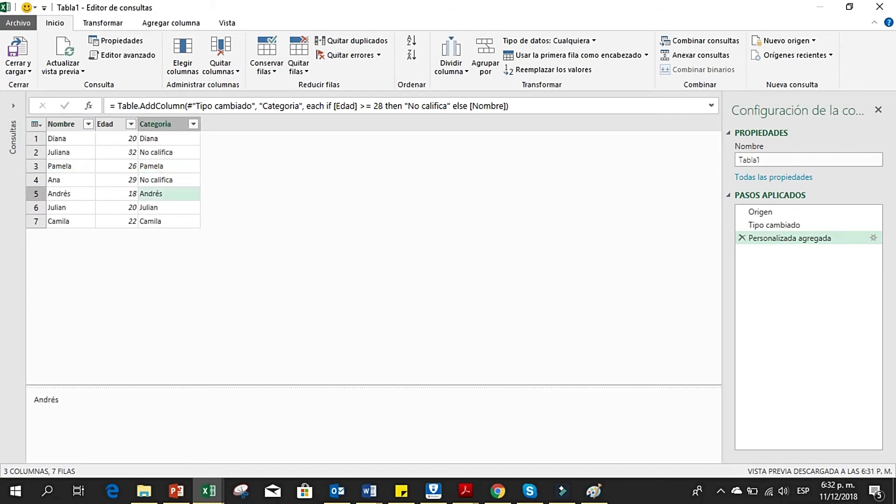
{"action": "left_click", "coordinate": [169, 179]}
{"action": "left_click", "coordinate": [169, 194]}
{"action": "left_click", "coordinate": [169, 207]}
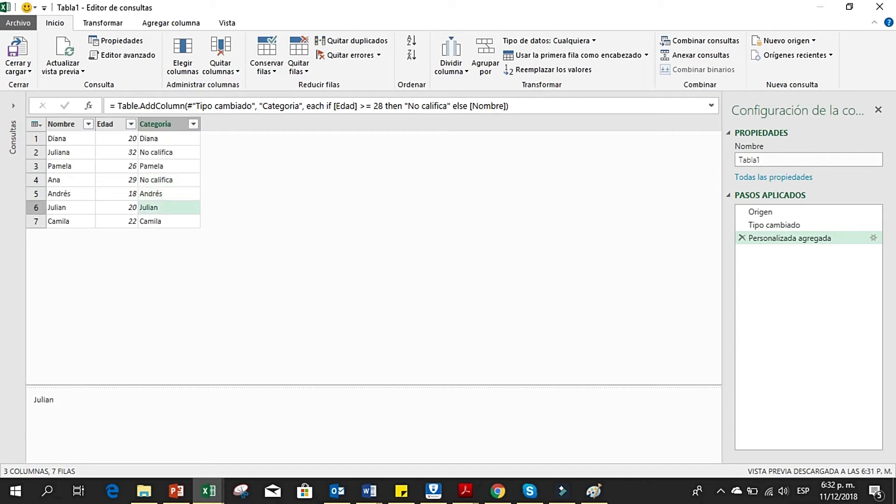
{"action": "left_click", "coordinate": [70, 194]}
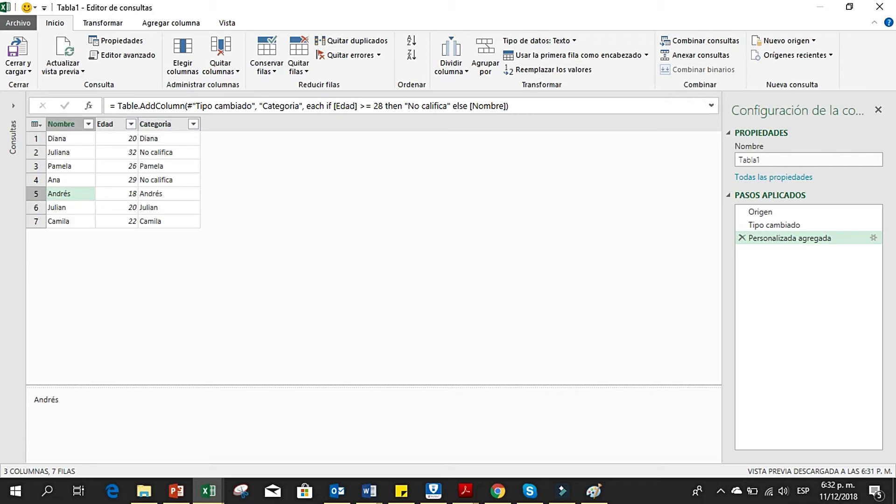
Make the Categoria formula's else result refer to the Edad column instead of Nombre and apply it.
{"action": "double_click", "coordinate": [488, 106]}
{"action": "type", "text": "E"}
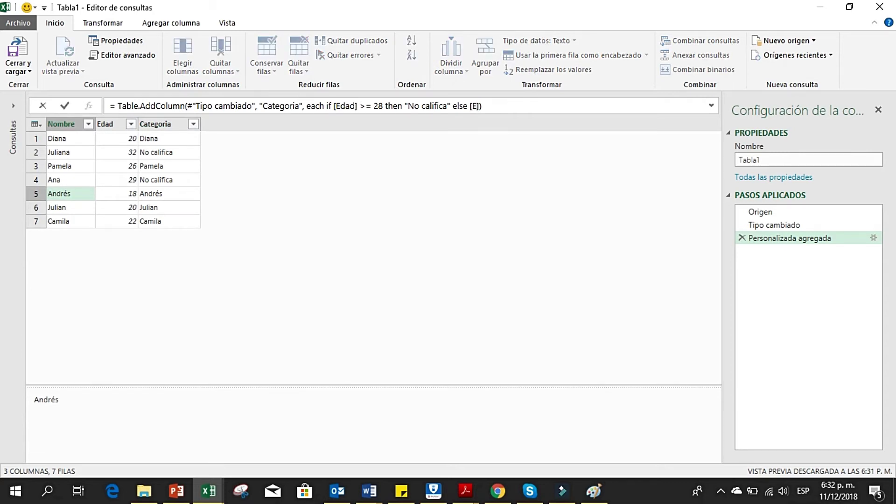
{"action": "type", "text": "da"}
{"action": "type", "text": "d]"}
{"action": "key", "text": "Return"}
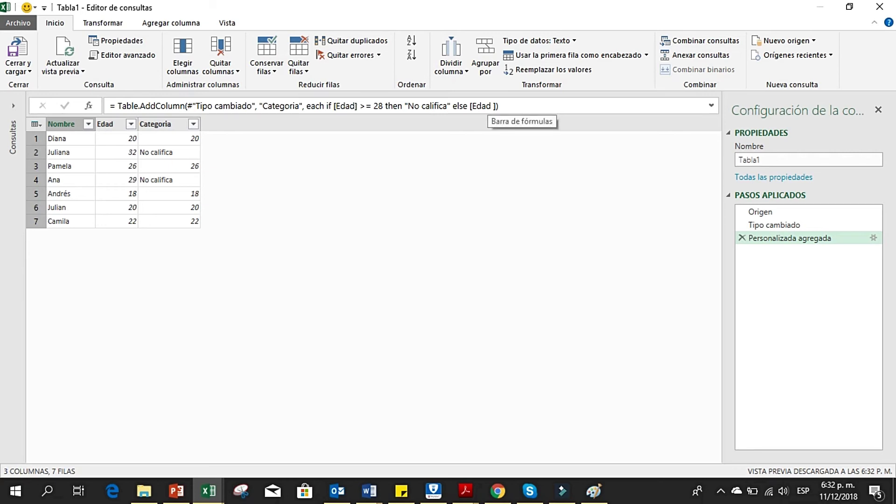
Try the formula with the else column reference misspelled as Eda and apply it.
{"action": "left_click", "coordinate": [487, 105]}
{"action": "key", "text": "BackSpace"}
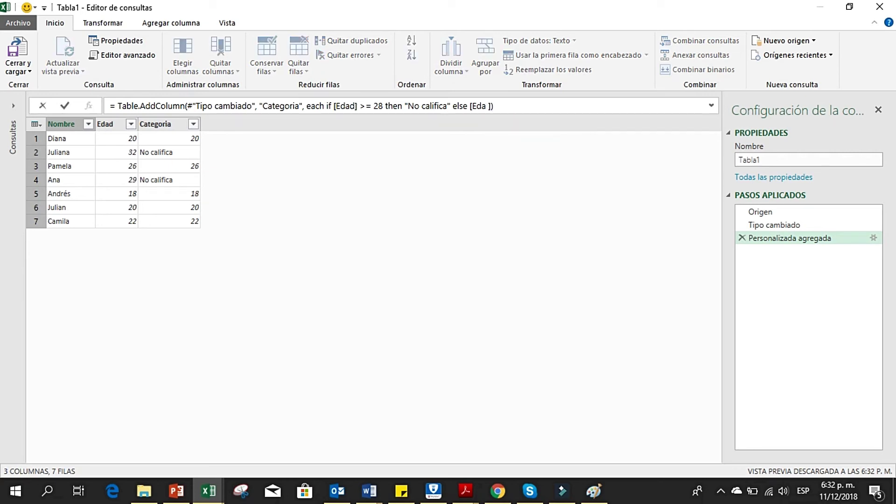
{"action": "key", "text": "Return"}
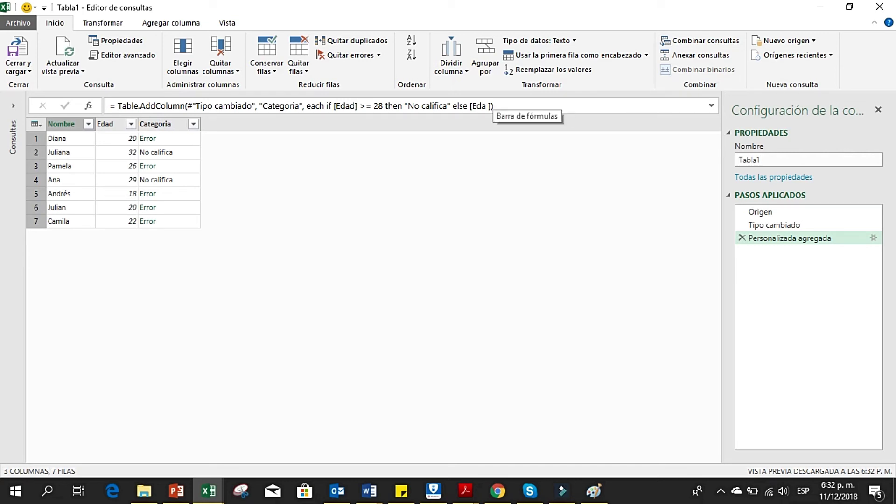
Correct the else column reference in the Categoria formula to [Edad] and apply it.
{"action": "left_click", "coordinate": [487, 105]}
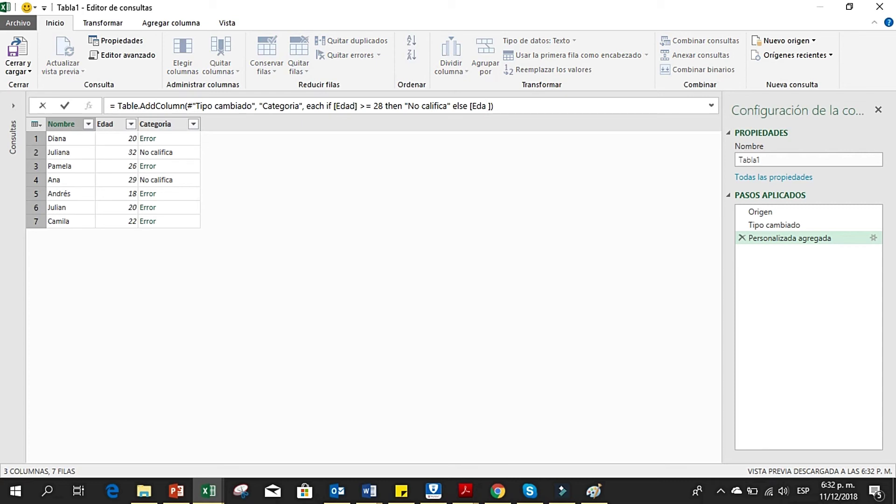
{"action": "type", "text": "d"}
{"action": "key", "text": "Return"}
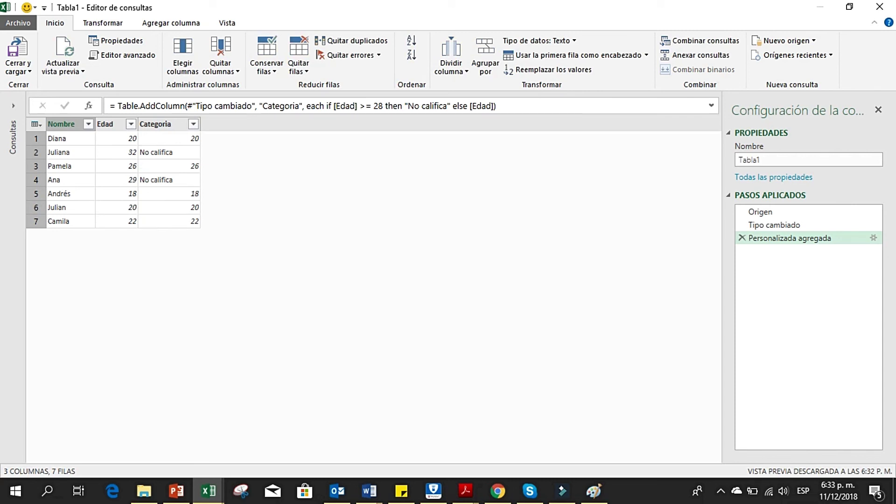
{"action": "left_click", "coordinate": [497, 106]}
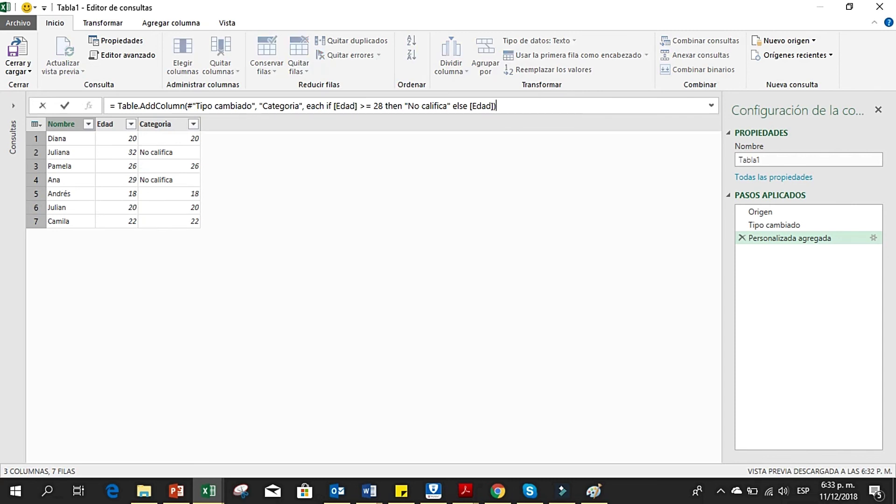
{"action": "key", "text": "Return"}
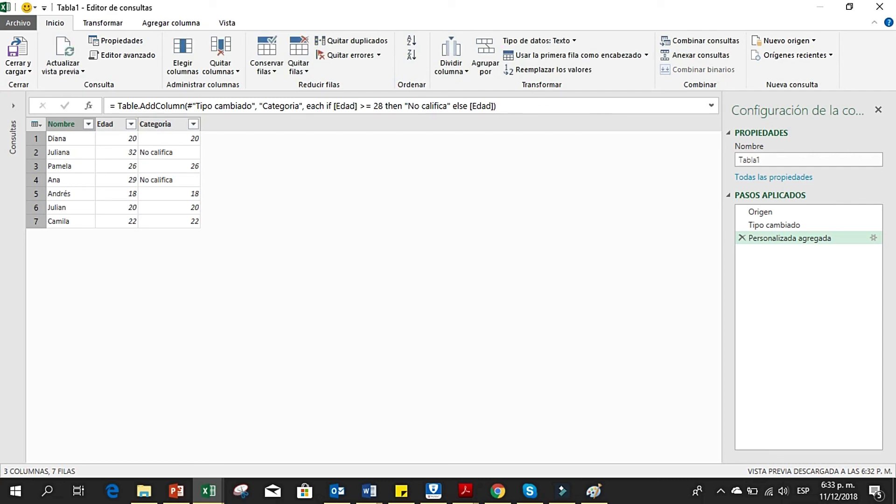
{"action": "left_click", "coordinate": [562, 490]}
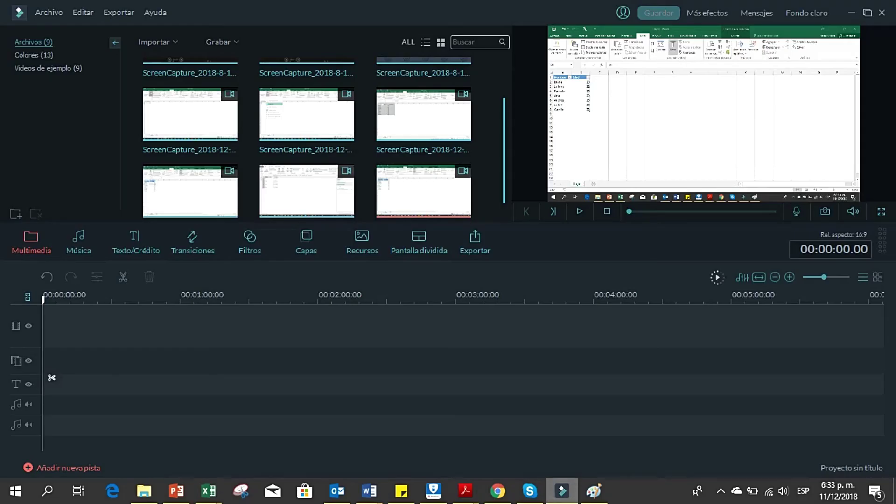